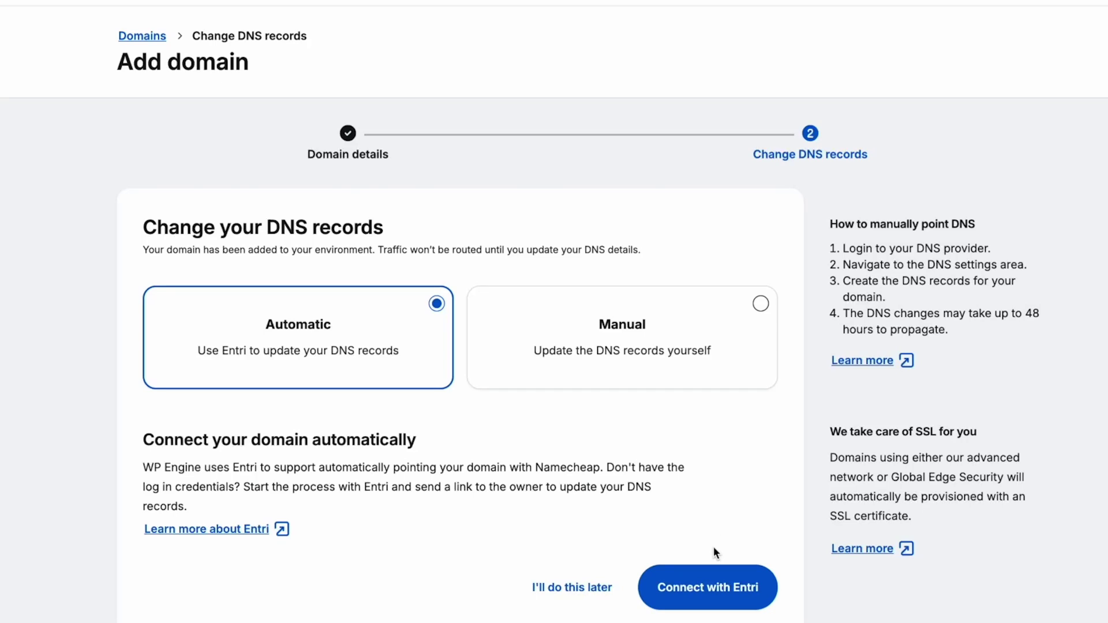
# Step: Connect the domain through Entri, submit the Namecheap account login, and confirm updating the existing wpedemos.com DNS records
pyautogui.click(704, 588)
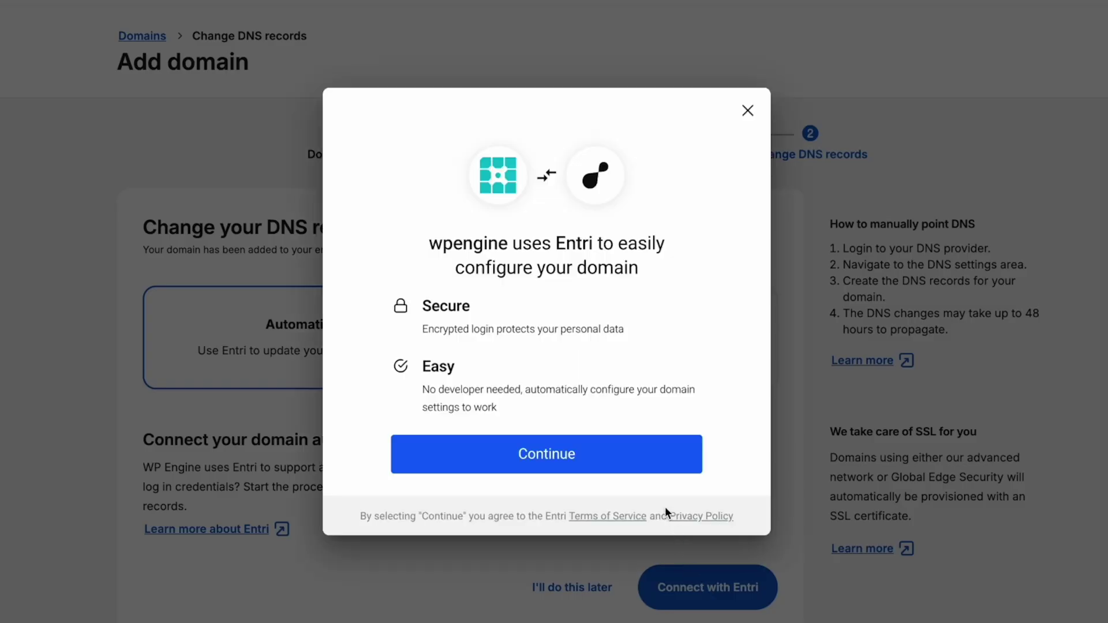
pyautogui.click(646, 458)
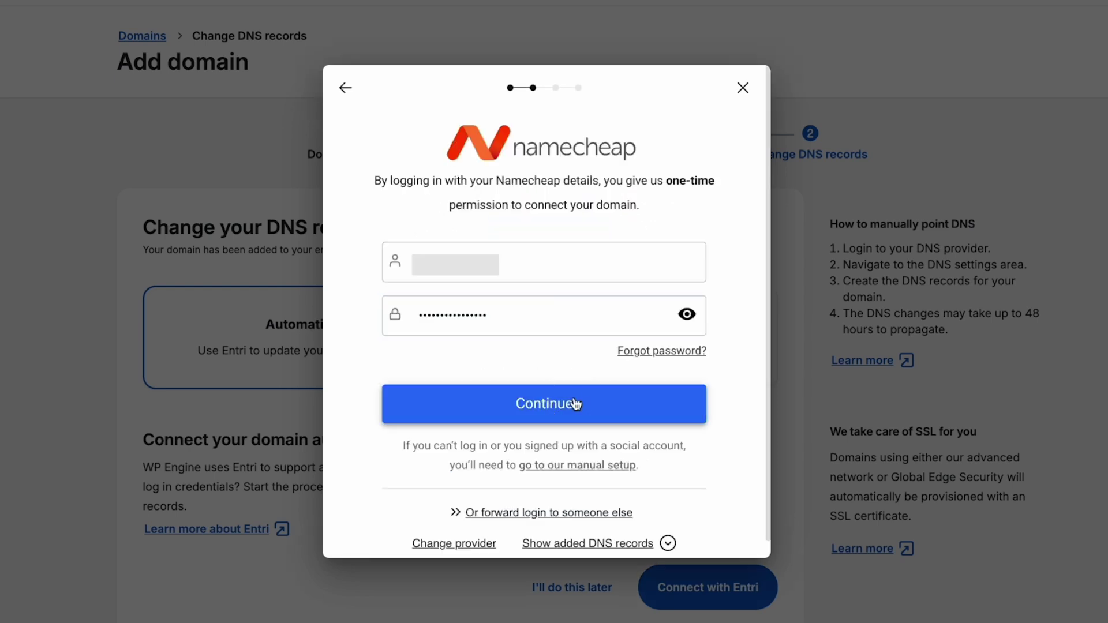
pyautogui.click(574, 400)
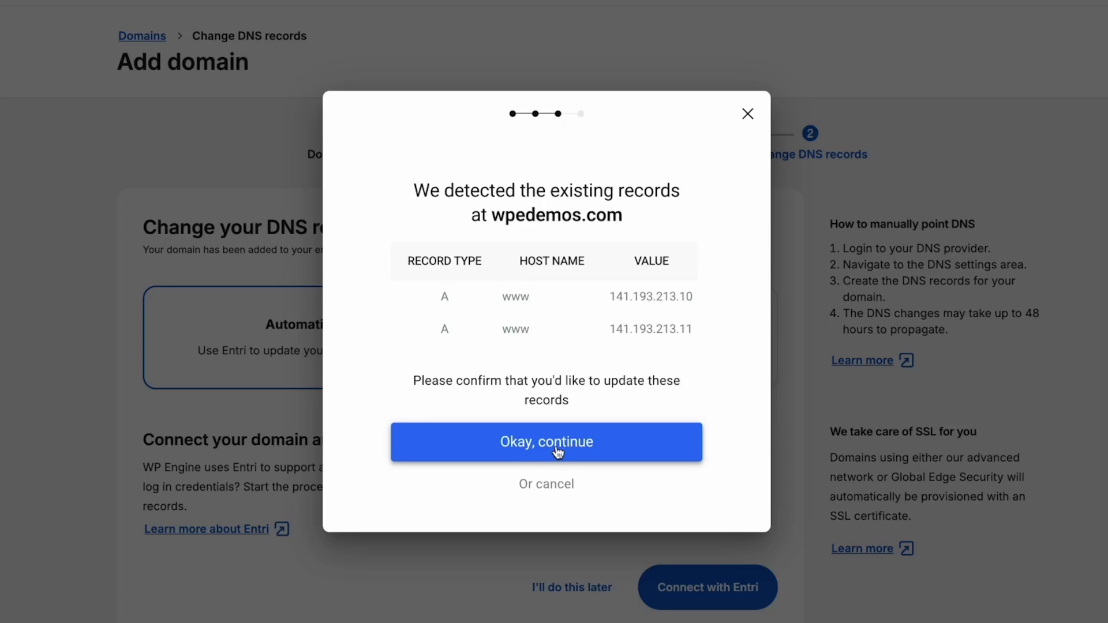
pyautogui.click(557, 450)
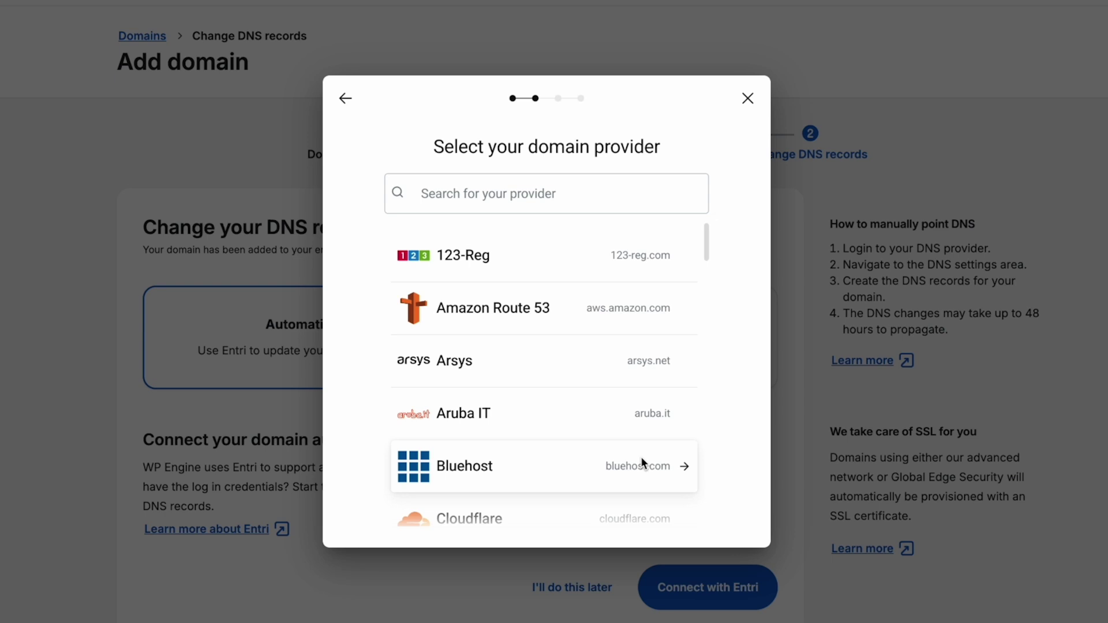
# Step: Search the domain providers for "vercel" and switch to Entri's manual setup
pyautogui.click(609, 195)
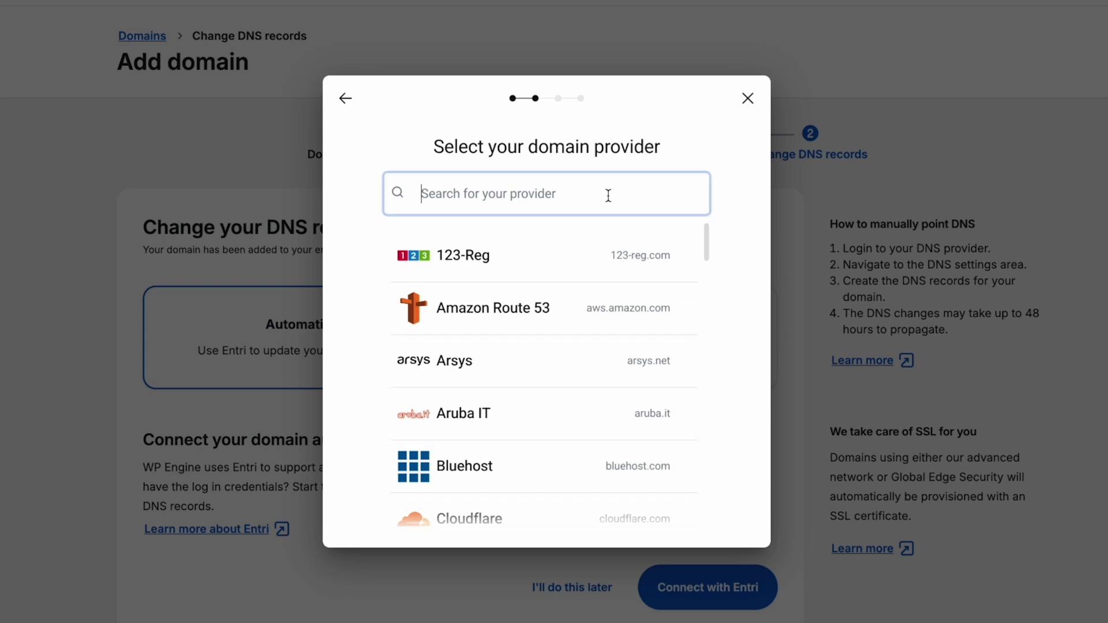
pyautogui.write('vercel')
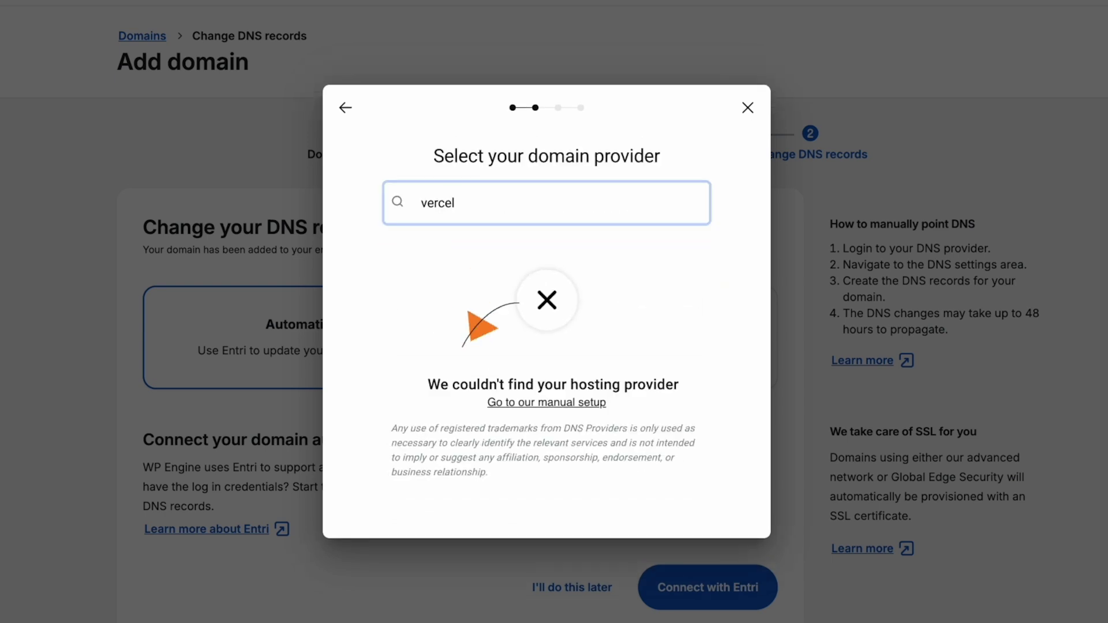
pyautogui.click(584, 404)
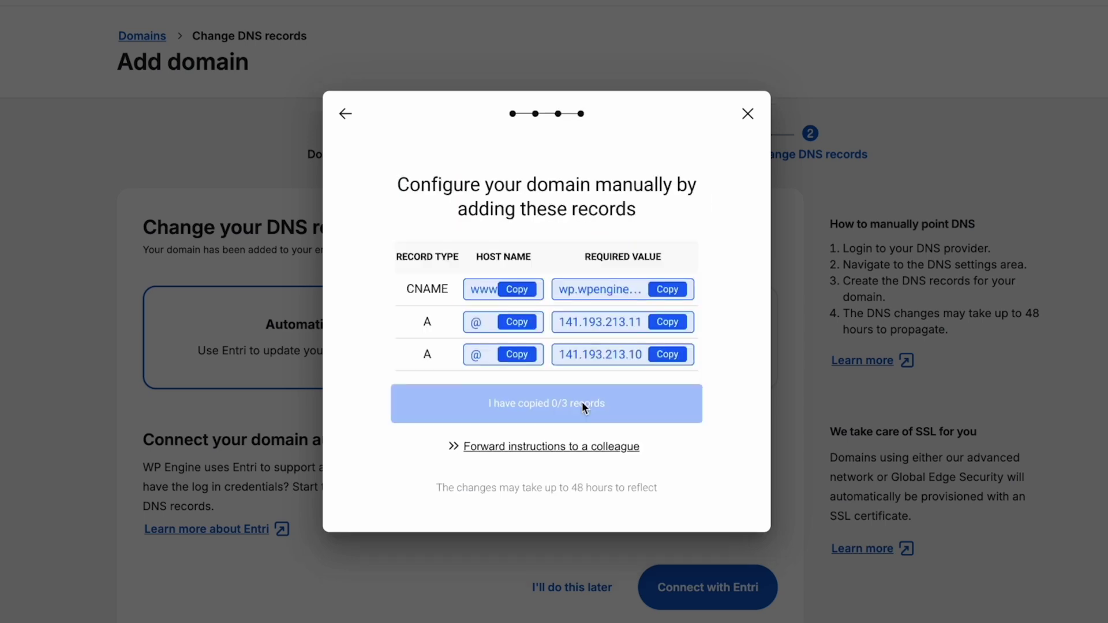
# Step: Copy the host names and required values of the CNAME and two A records, and confirm adding them at the domain's provider
pyautogui.click(521, 292)
pyautogui.click(517, 321)
pyautogui.click(519, 353)
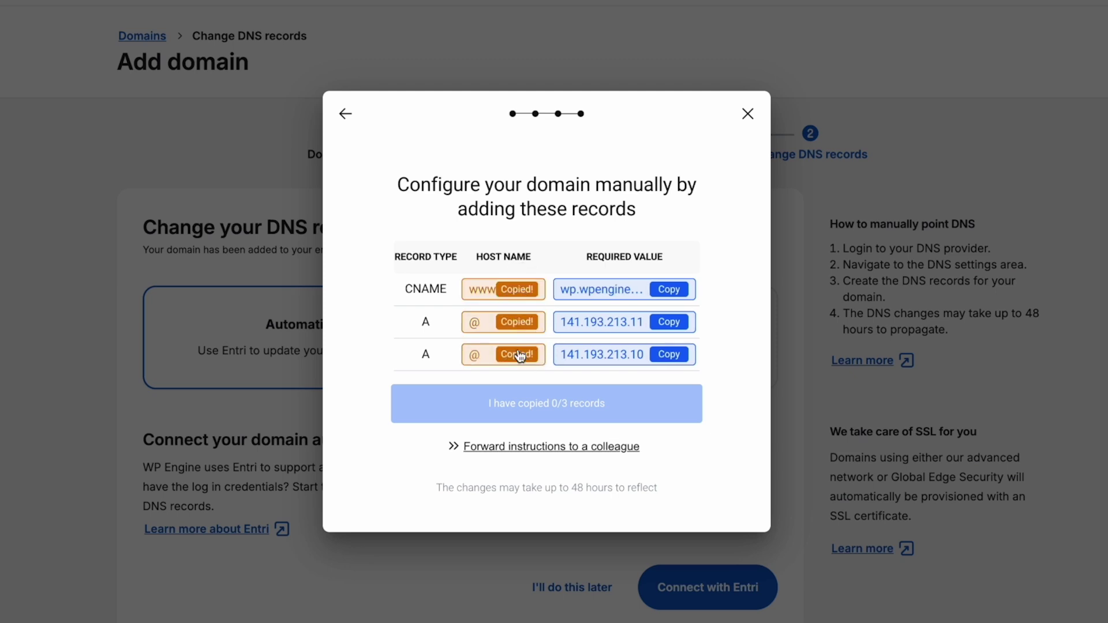
pyautogui.click(668, 291)
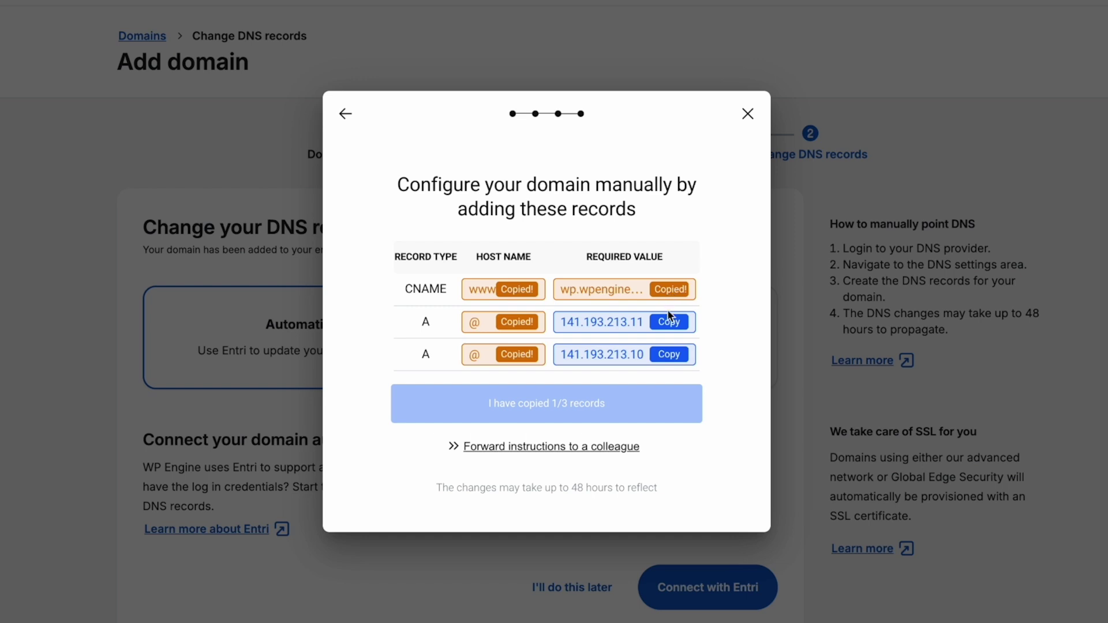
pyautogui.click(669, 319)
pyautogui.click(667, 355)
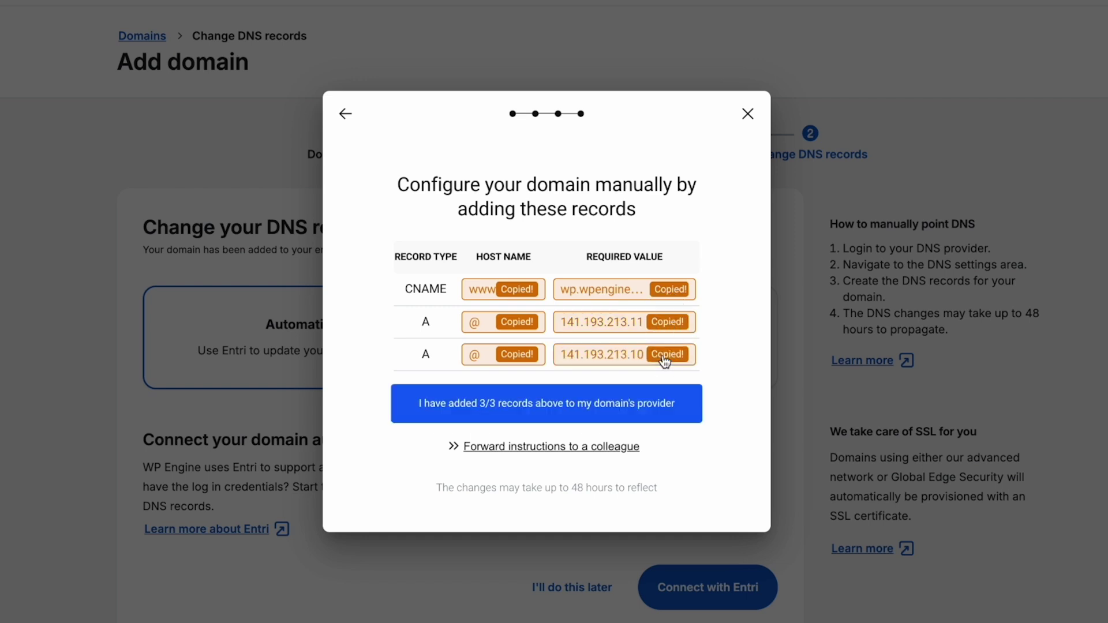
pyautogui.click(636, 406)
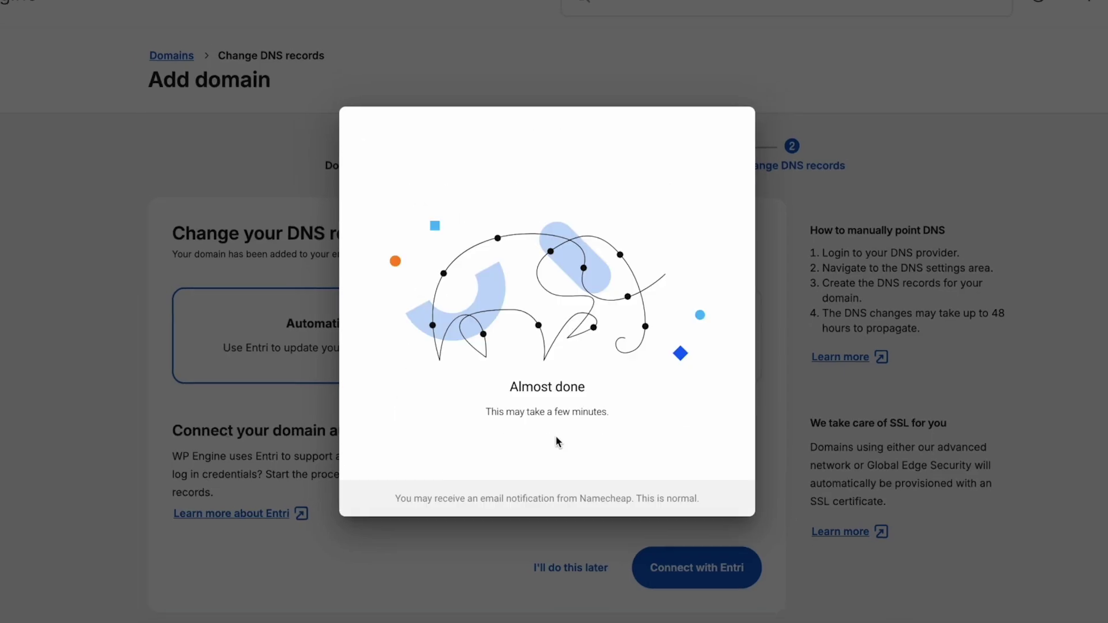
pyautogui.click(557, 425)
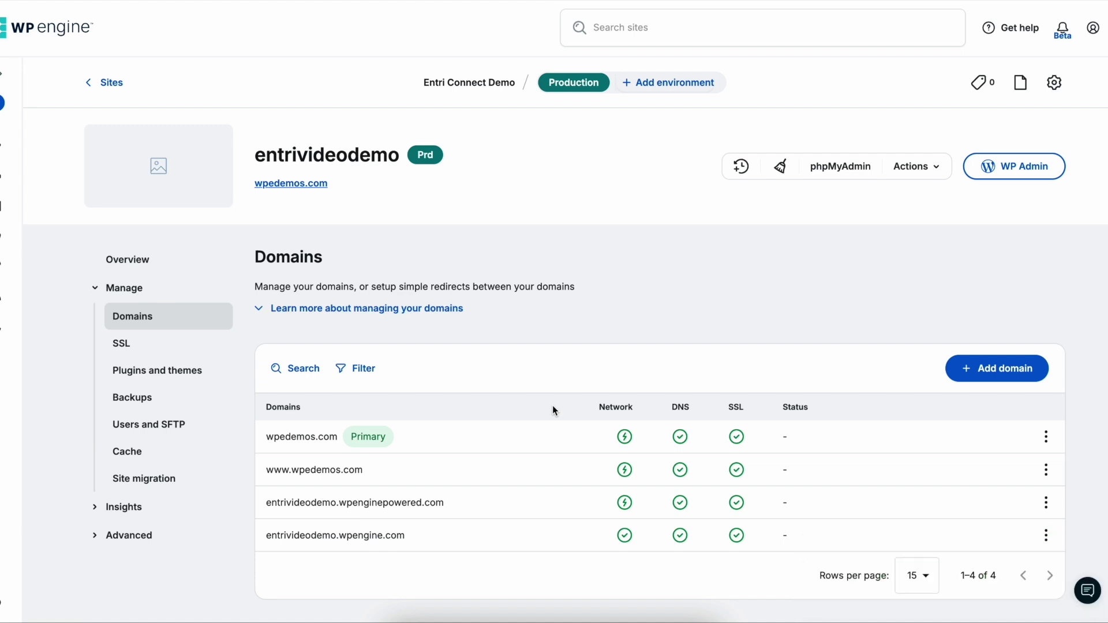
pyautogui.scroll(-2, 552, 405)
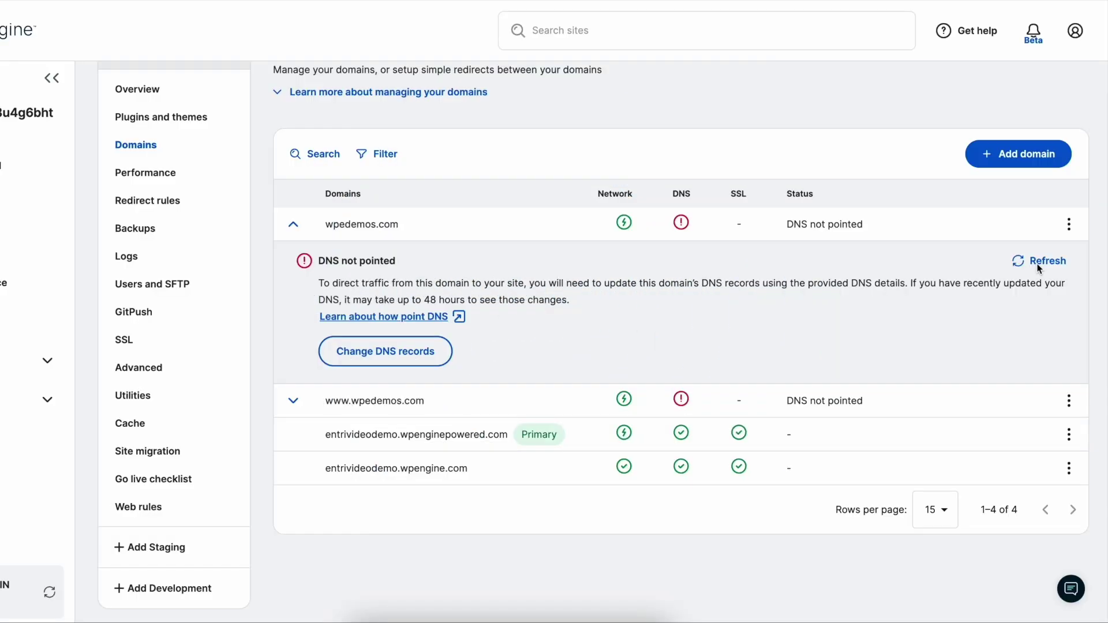
pyautogui.click(1043, 258)
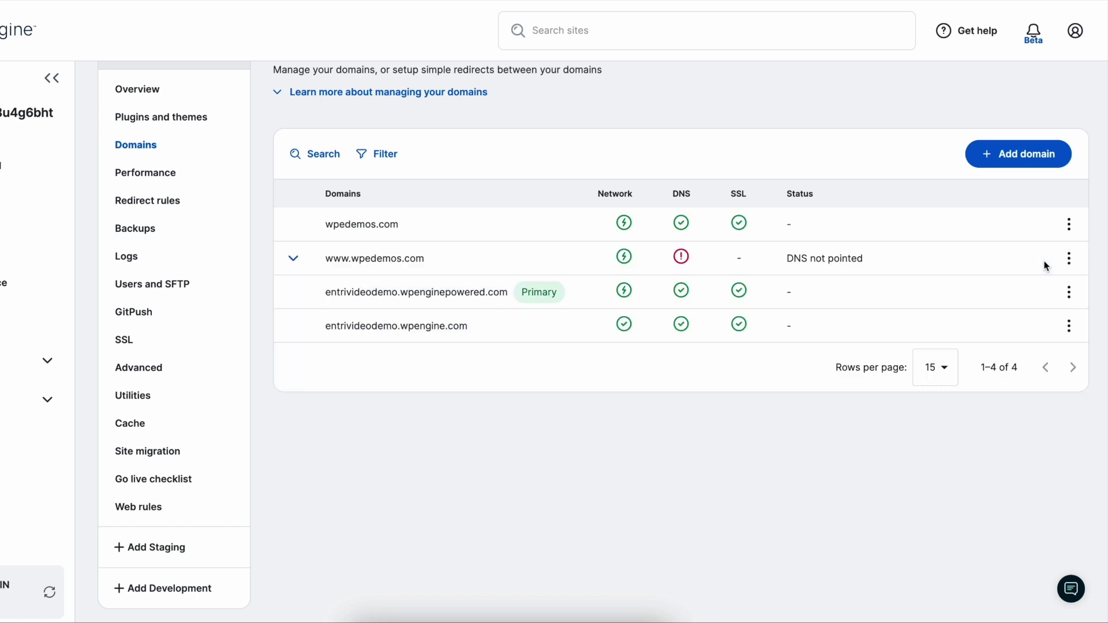
pyautogui.click(293, 261)
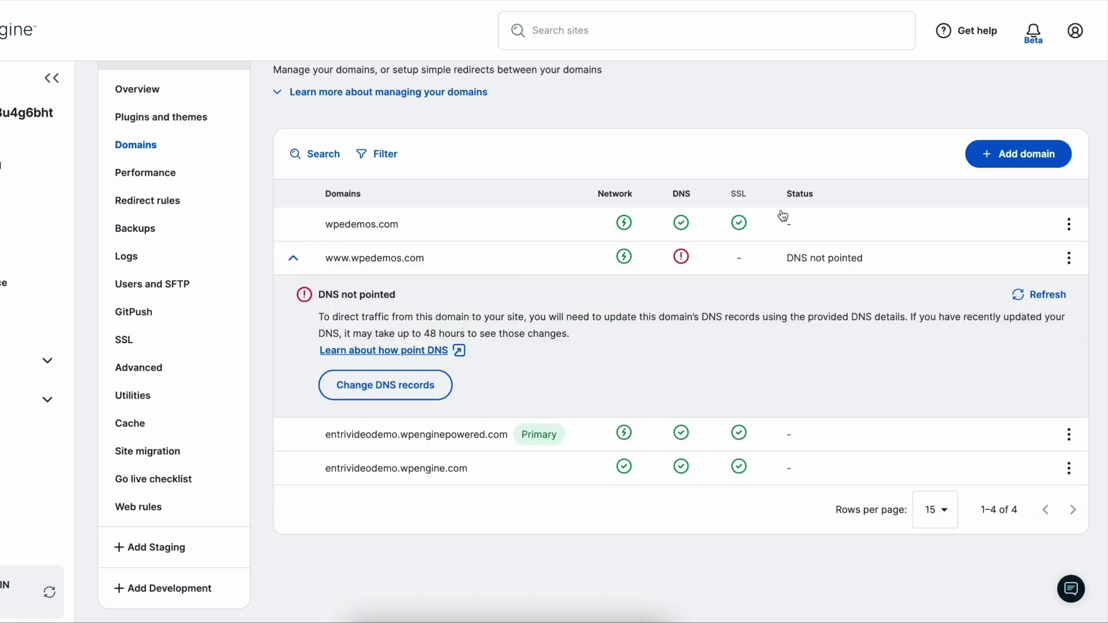
pyautogui.click(1044, 295)
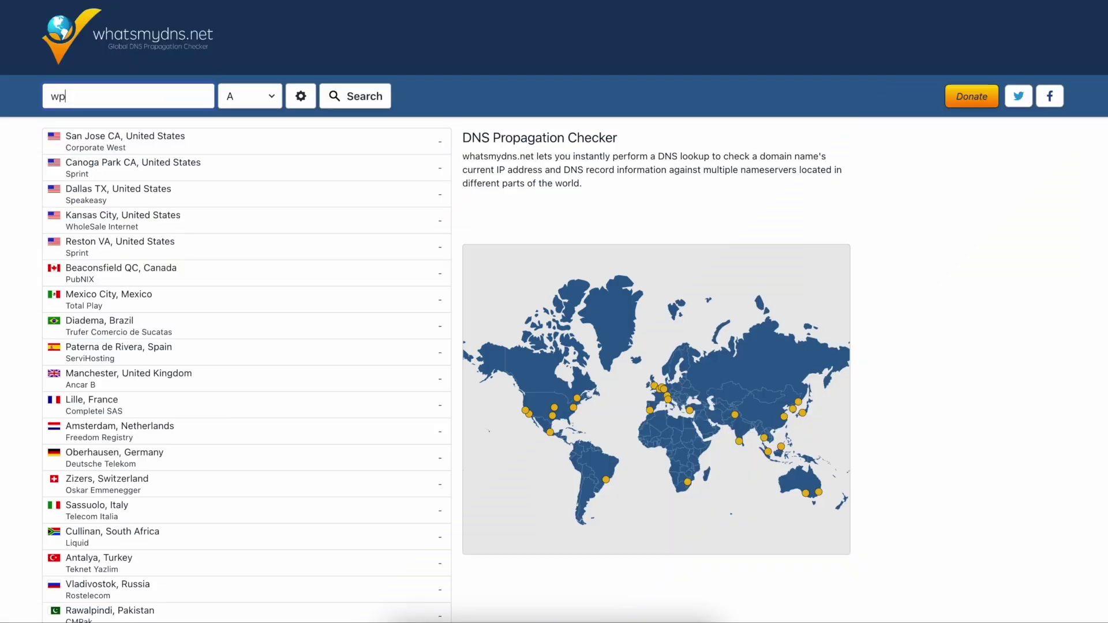
# Step: Check the DNS propagation of the A records for wpedemos.com on whatsmydns.net
pyautogui.write('edemos.com')
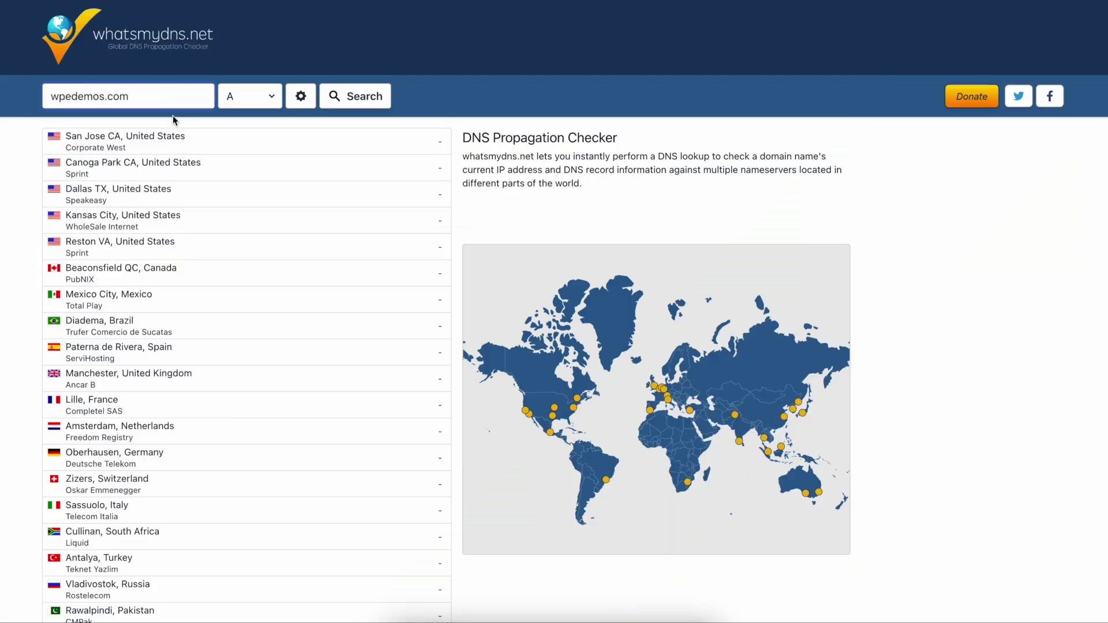
pyautogui.click(335, 104)
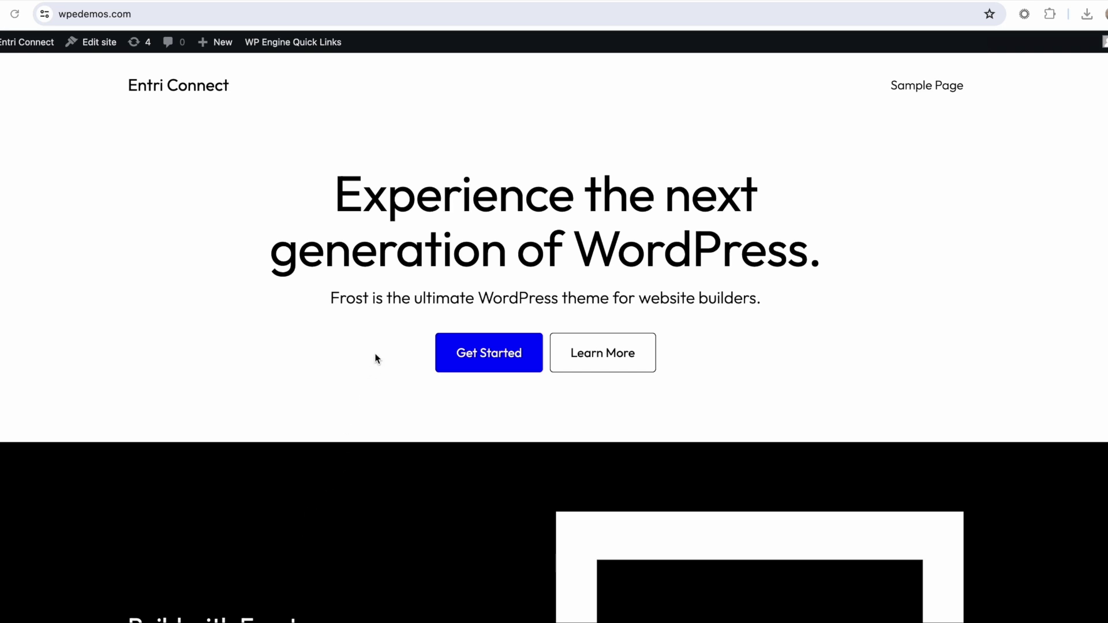
# Step: Look through the live homepage at wpedemos.com, including the sections below its hero area
pyautogui.scroll(-4, 376, 359)
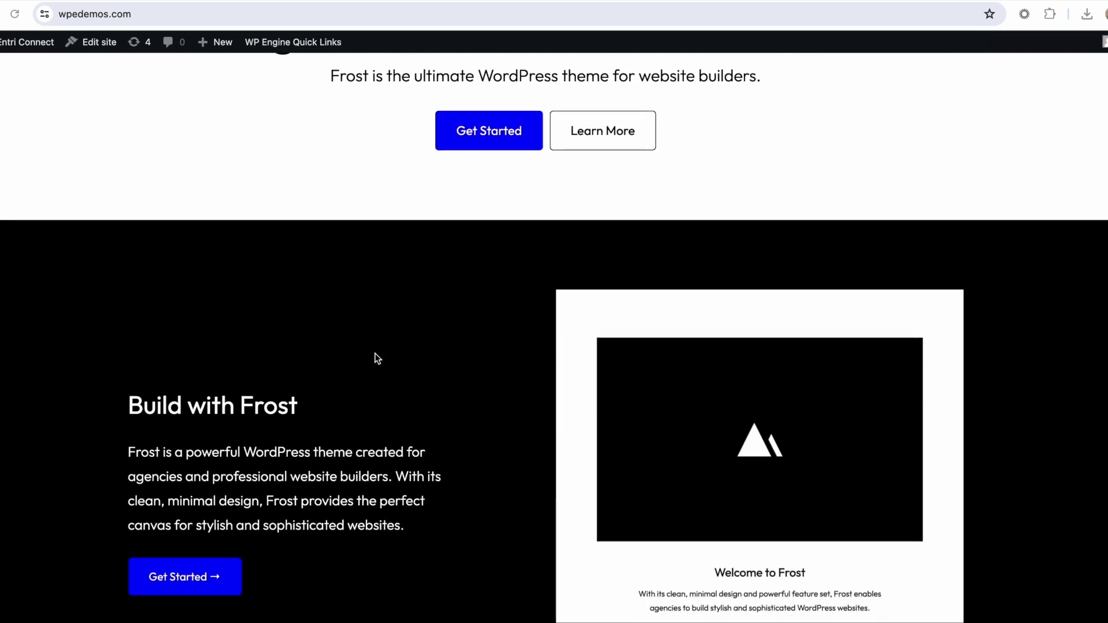
pyautogui.scroll(-4, 376, 359)
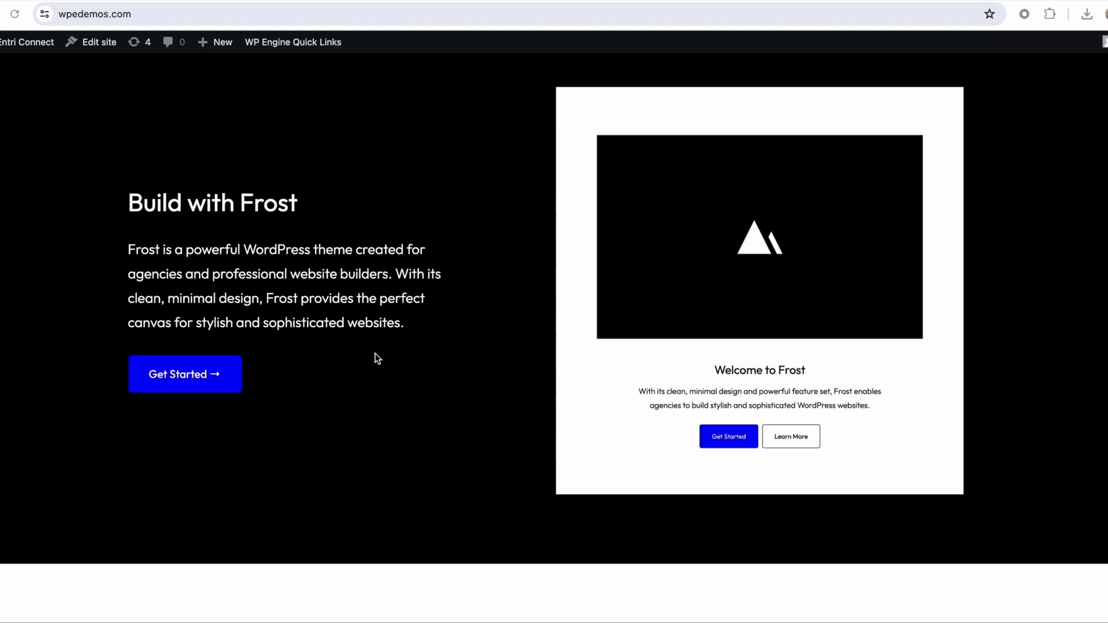
pyautogui.scroll(-5, 376, 359)
pyautogui.scroll(-4, 376, 359)
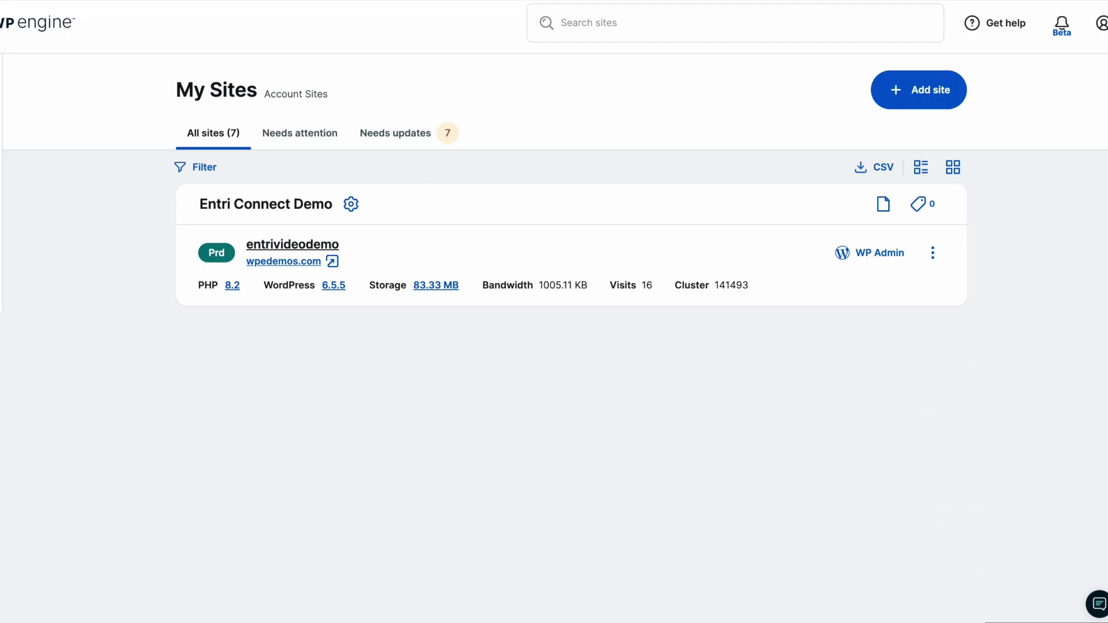
# Step: Open the DNS record change page for wpedemosexample.com from the entrivideodemo site's domain list in WP Engine
pyautogui.click(266, 249)
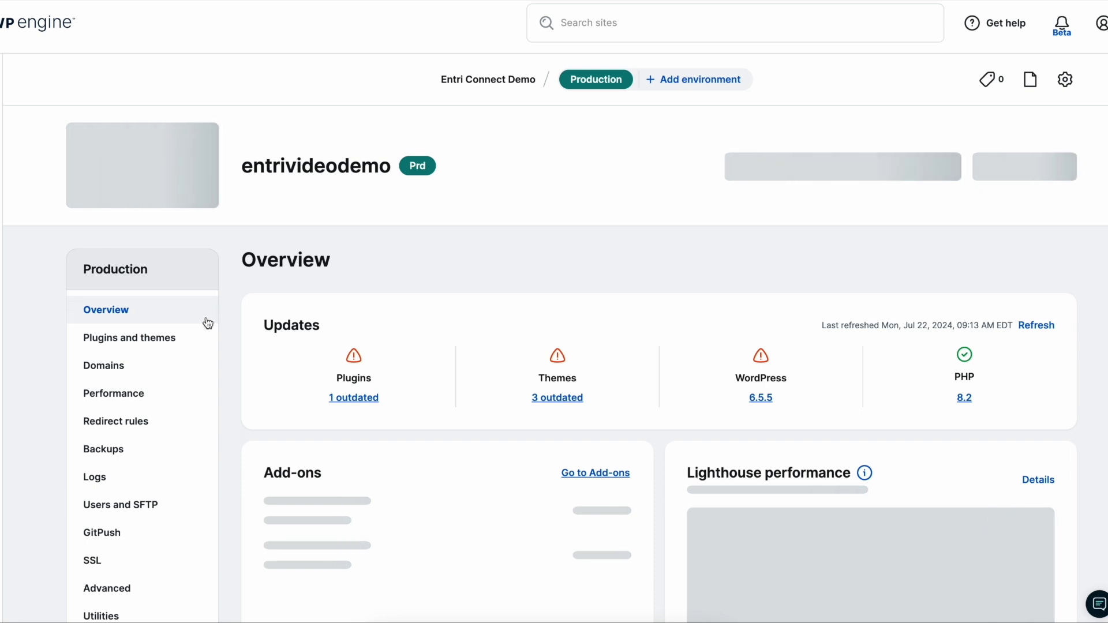
pyautogui.scroll(-1, 207, 323)
pyautogui.click(120, 323)
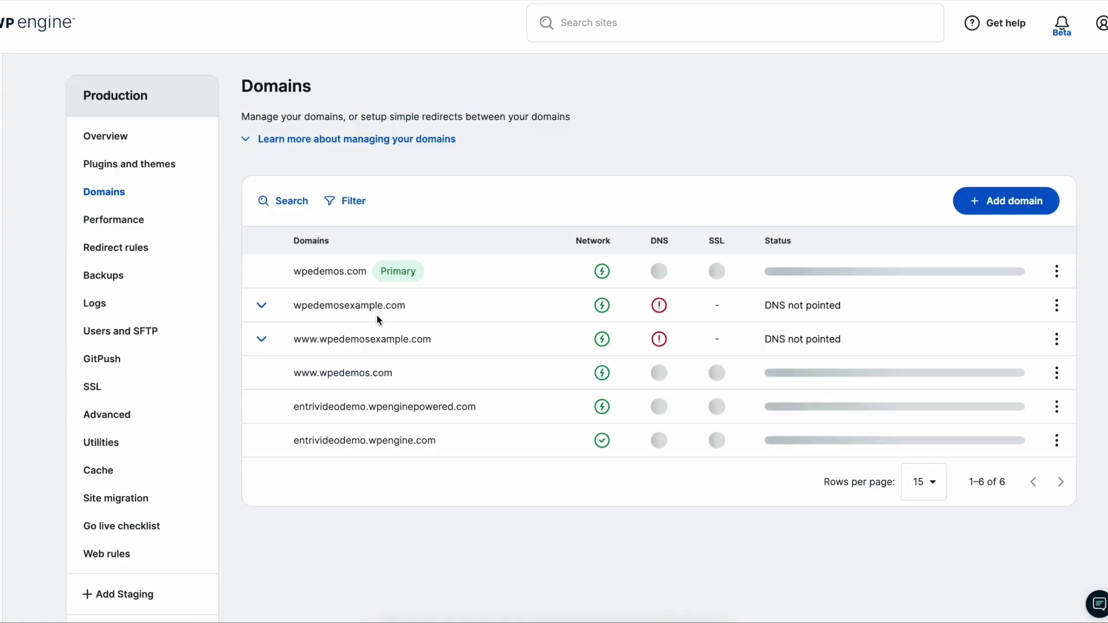
pyautogui.click(262, 307)
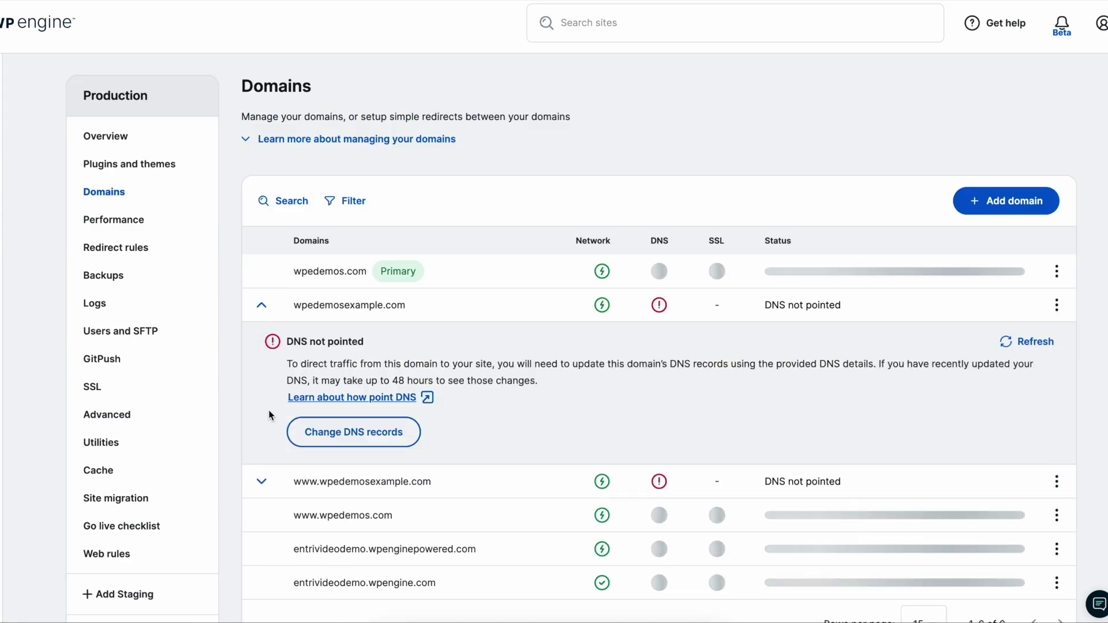
pyautogui.click(320, 440)
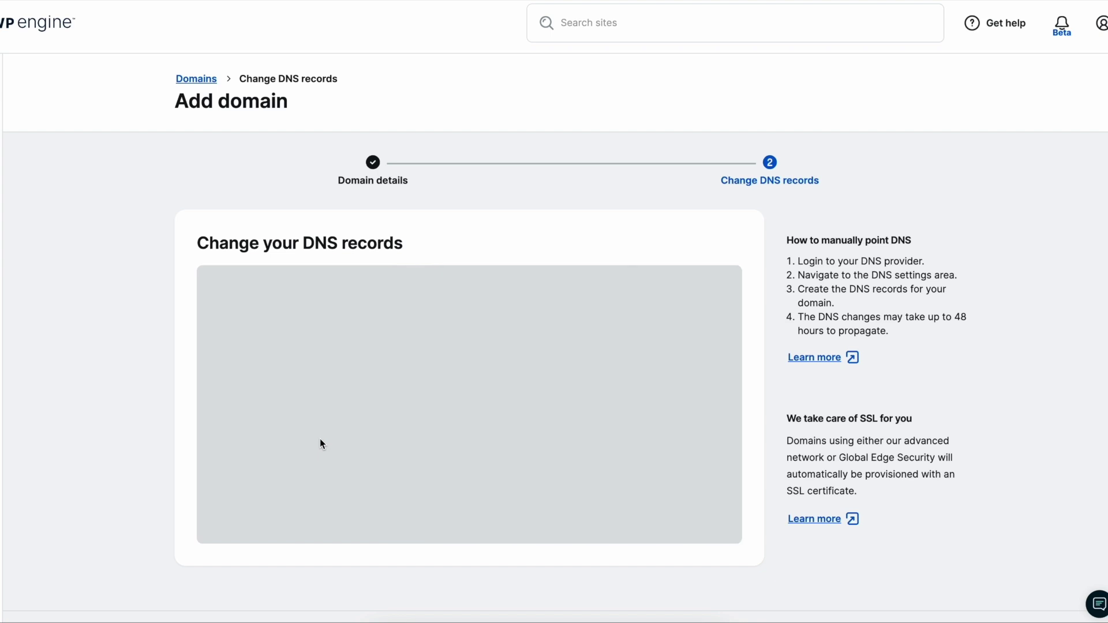